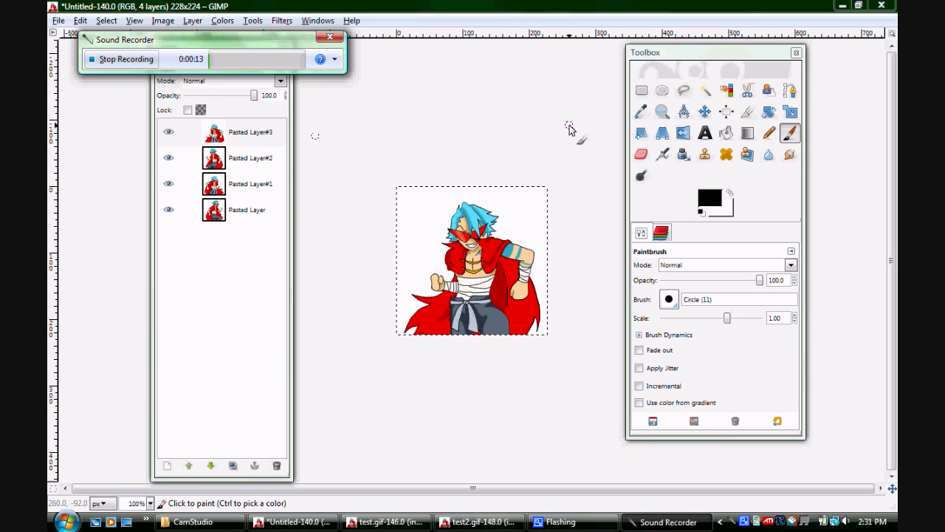
Go through the four pasted layers one by one and finish with Pasted Layer#3 selected
left_click(540, 16)
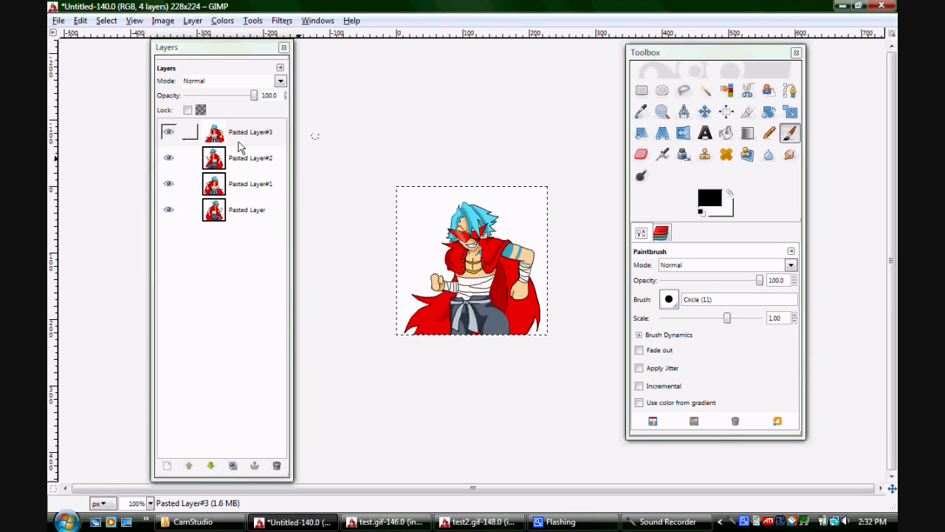
left_click(242, 168)
left_click(245, 187)
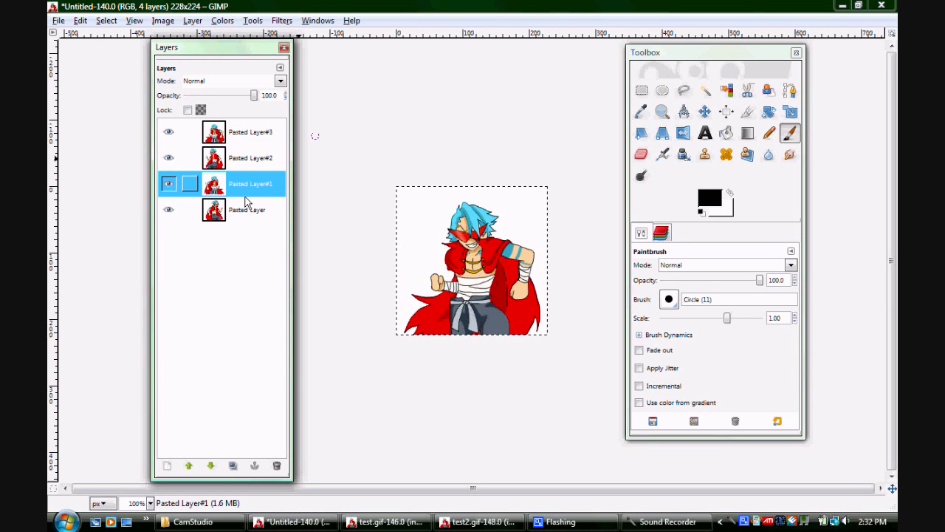
left_click(249, 216)
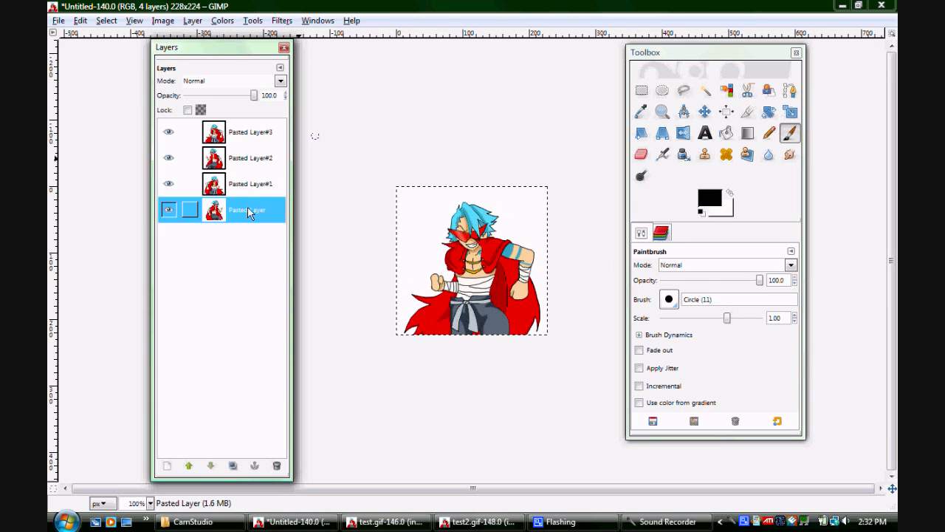
left_click(246, 135)
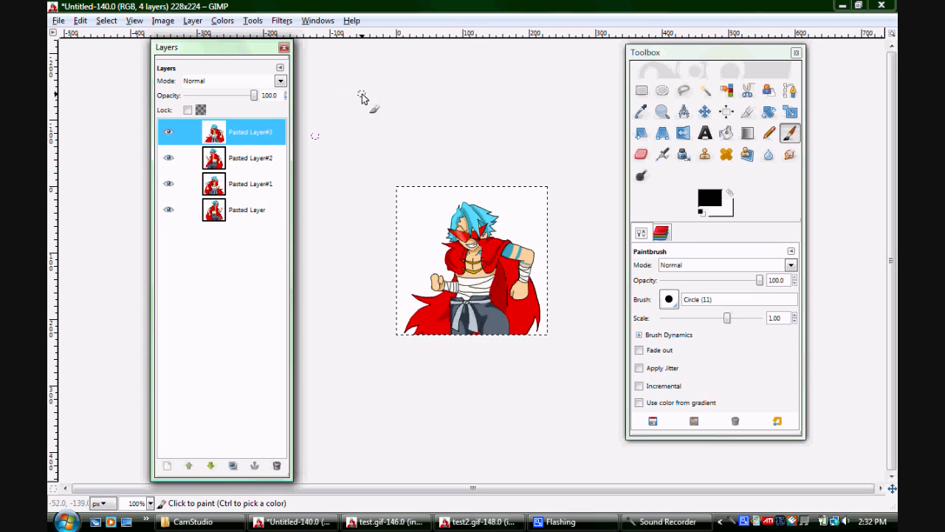
Preview the four-layer image with Animation Playback, centring the preview window over the canvas and playing the animation
left_click(284, 21)
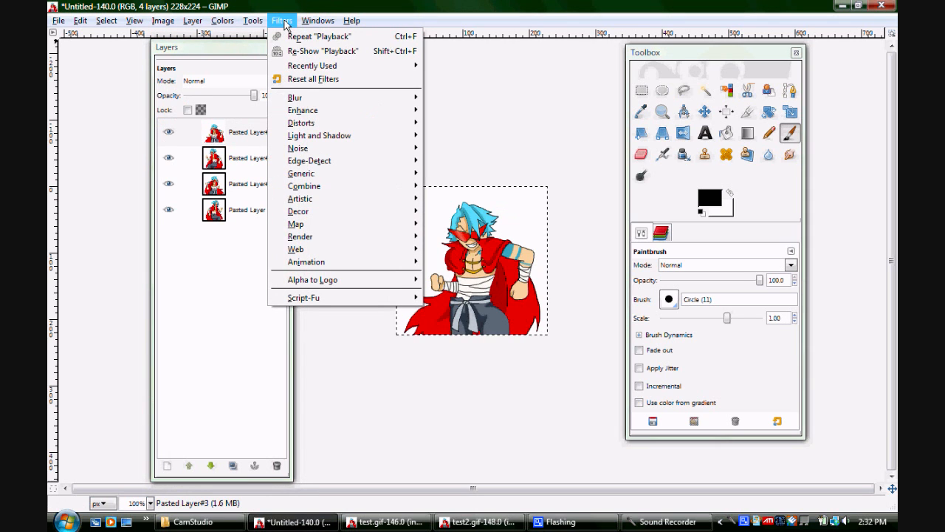
mouse_move(393, 263)
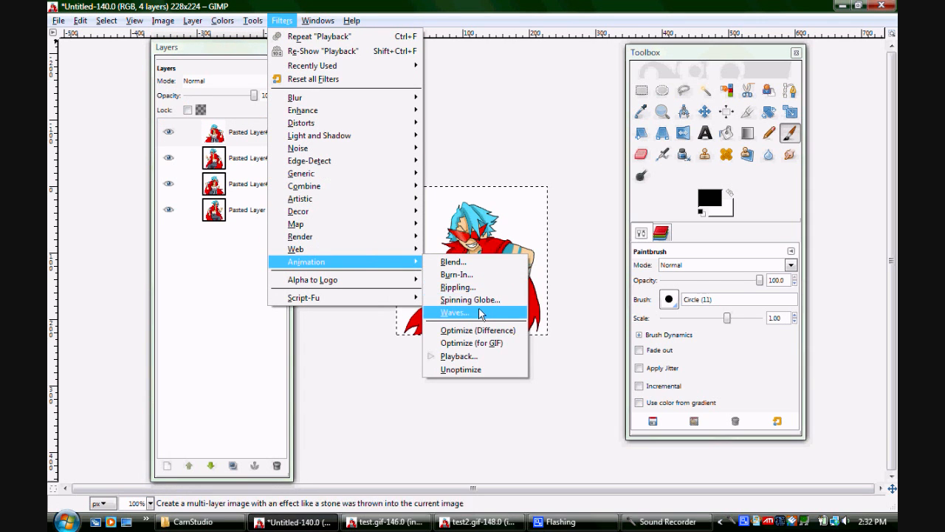
left_click(499, 357)
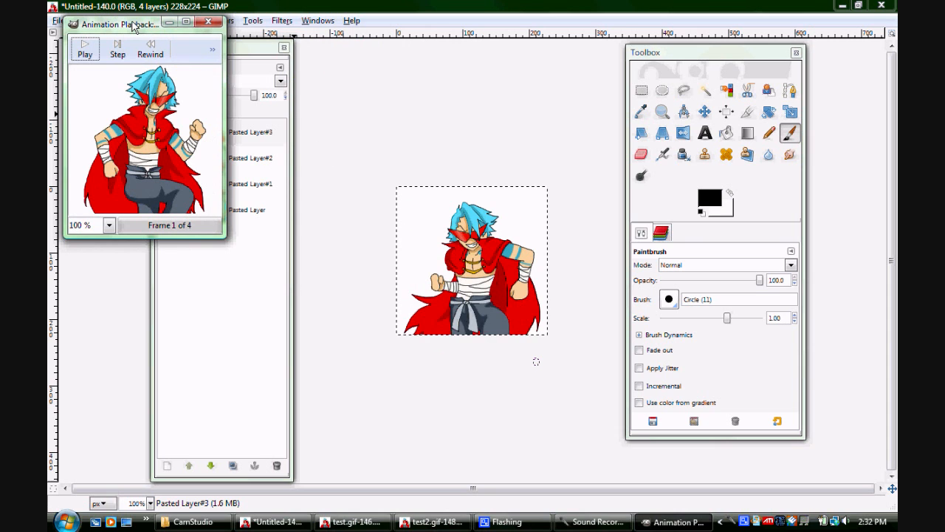
left_click_drag(125, 25, 458, 137)
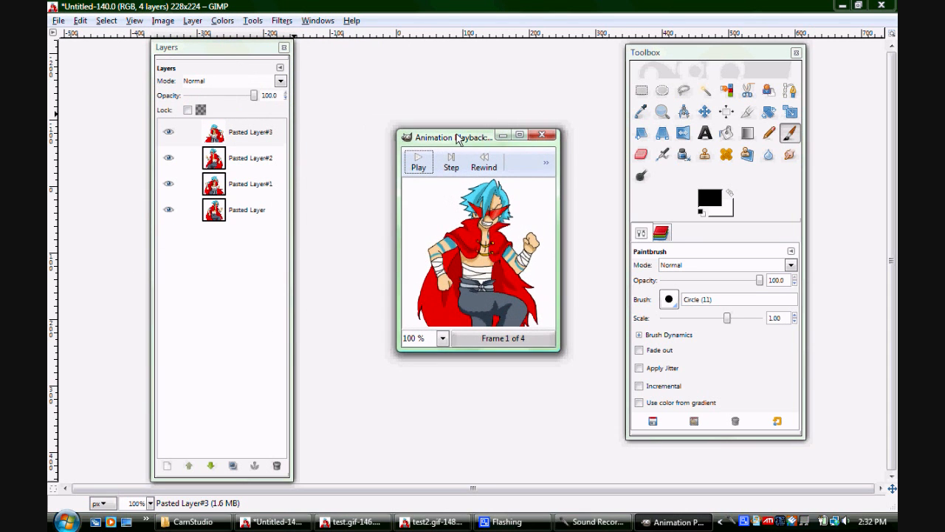
left_click(421, 160)
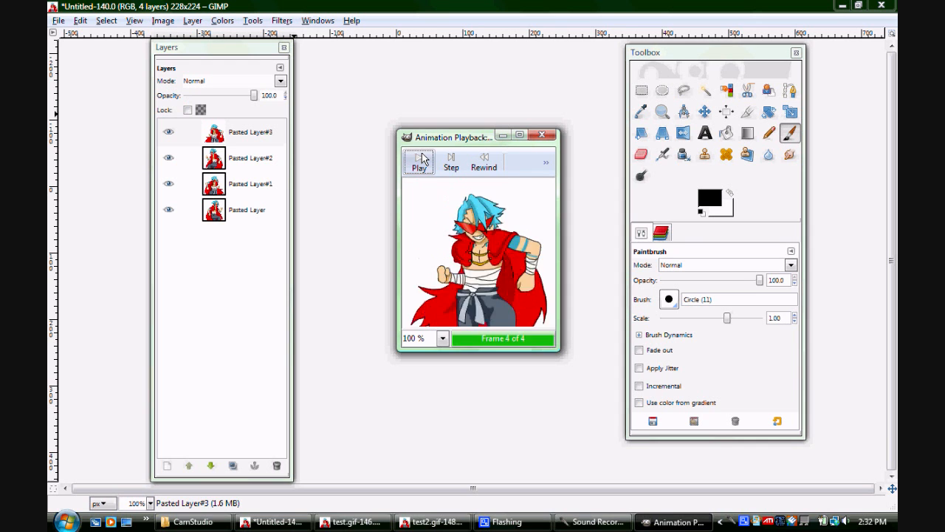
Rewind the animation preview, step through its frames one at a time, and close the preview
left_click(490, 163)
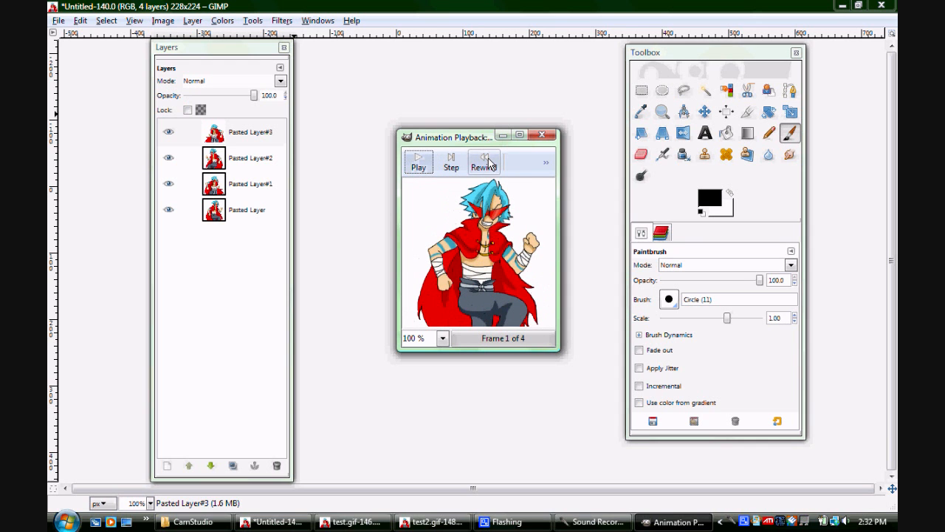
left_click(452, 161)
left_click(453, 162)
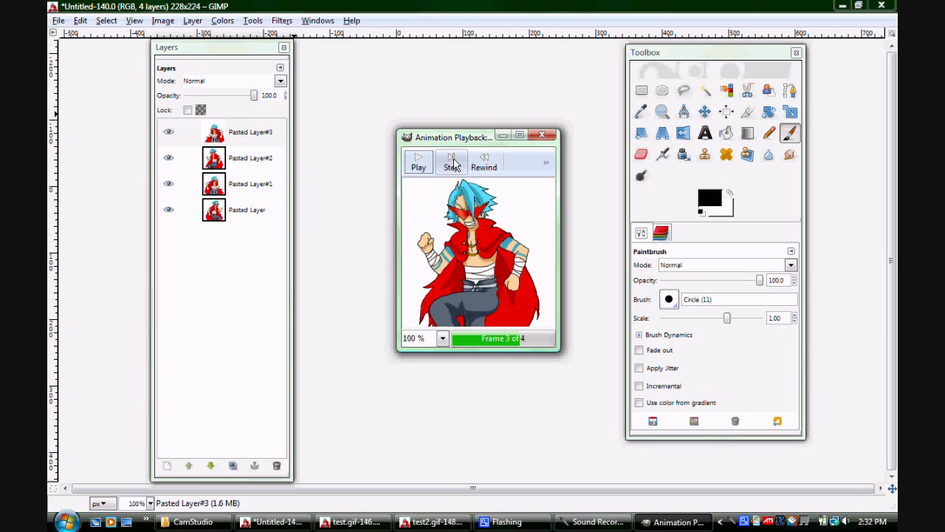
left_click(453, 162)
left_click(454, 162)
left_click(453, 163)
left_click(453, 162)
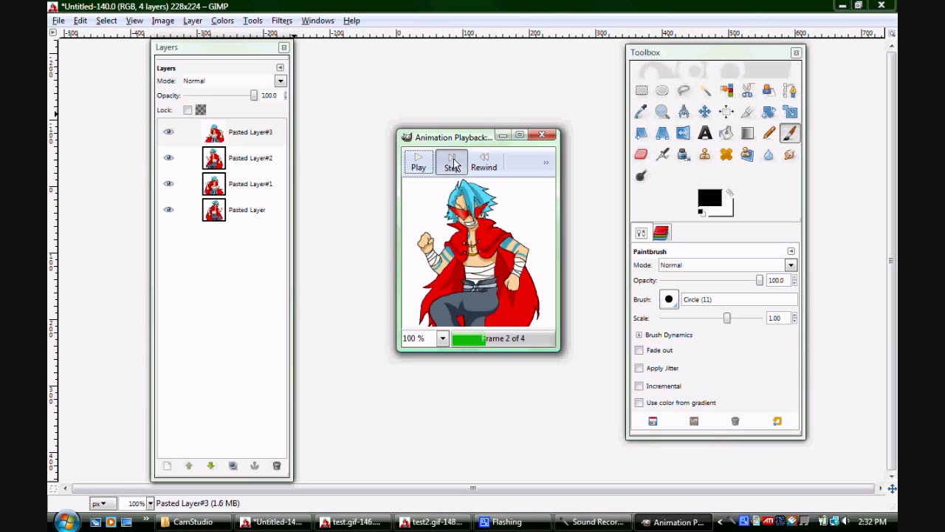
left_click(454, 162)
left_click(454, 162)
left_click(454, 162)
left_click(453, 162)
left_click(453, 163)
left_click(453, 163)
left_click(454, 163)
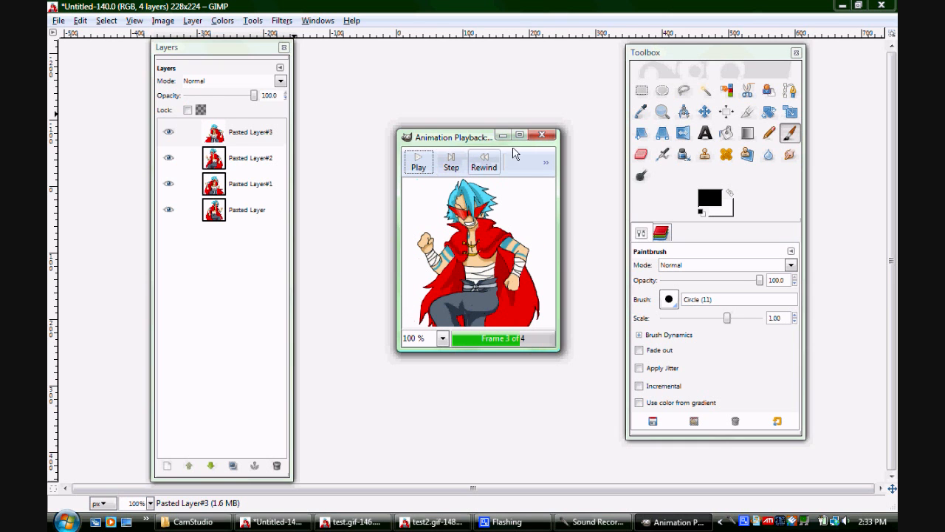
left_click(545, 136)
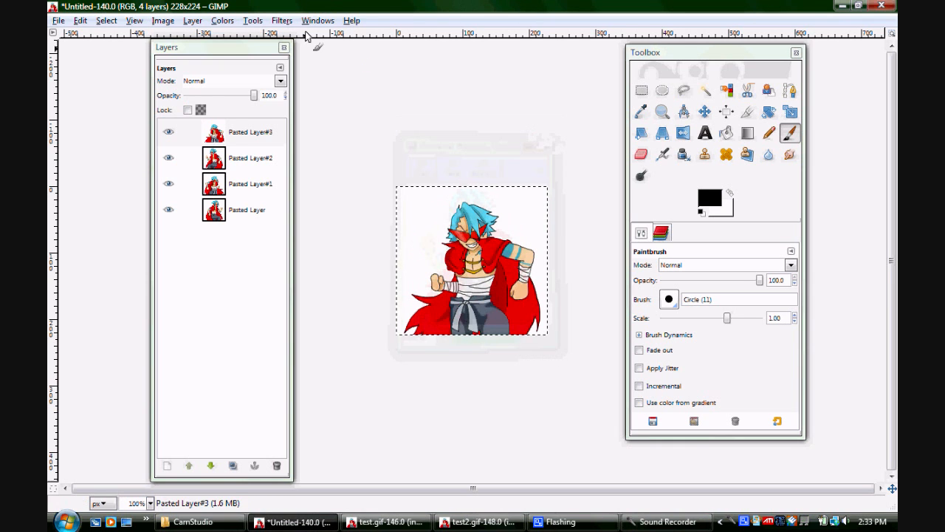
Save the image as kaminadancing.gif in Pictures, exporting its layers with the Save as Animation option
left_click(59, 23)
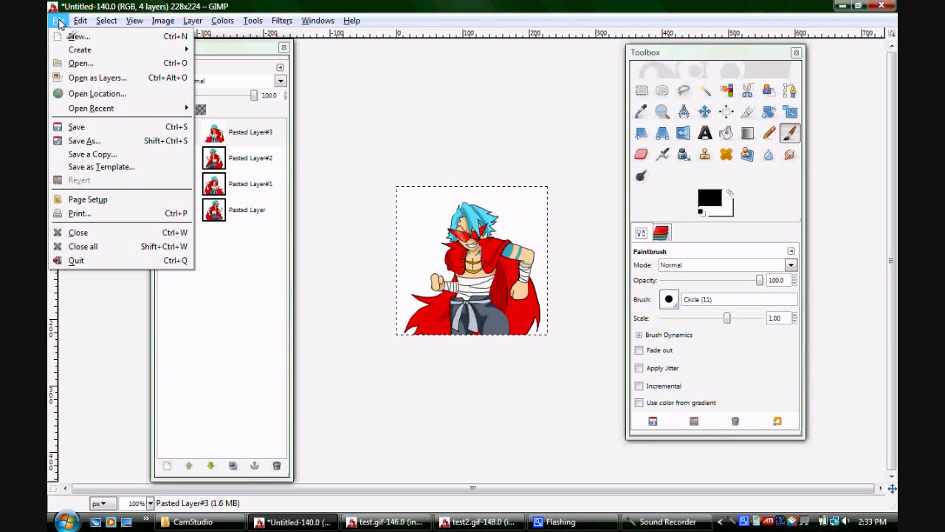
left_click(87, 140)
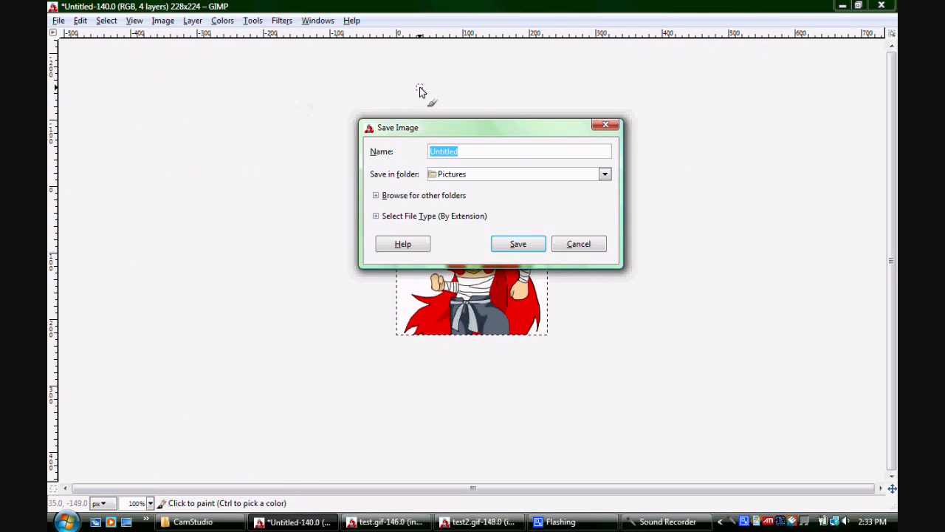
type("ka")
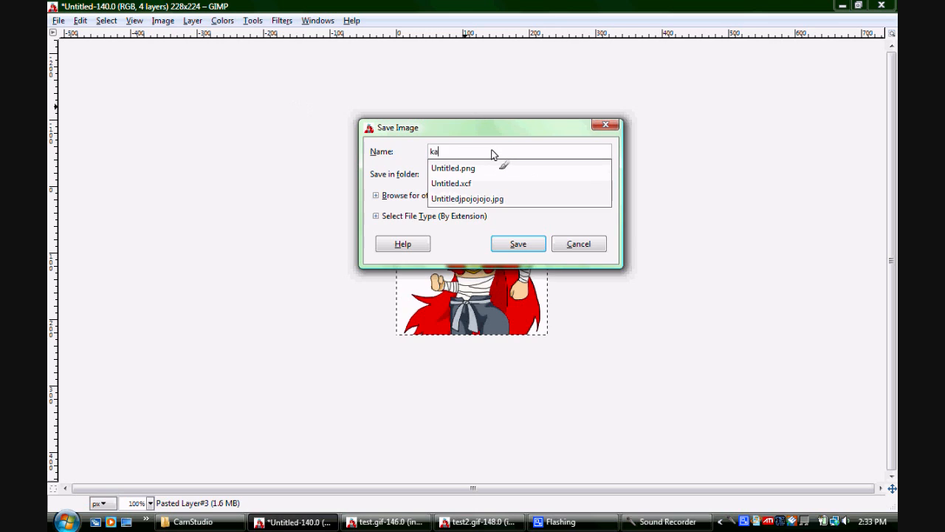
type("minadancing.gif")
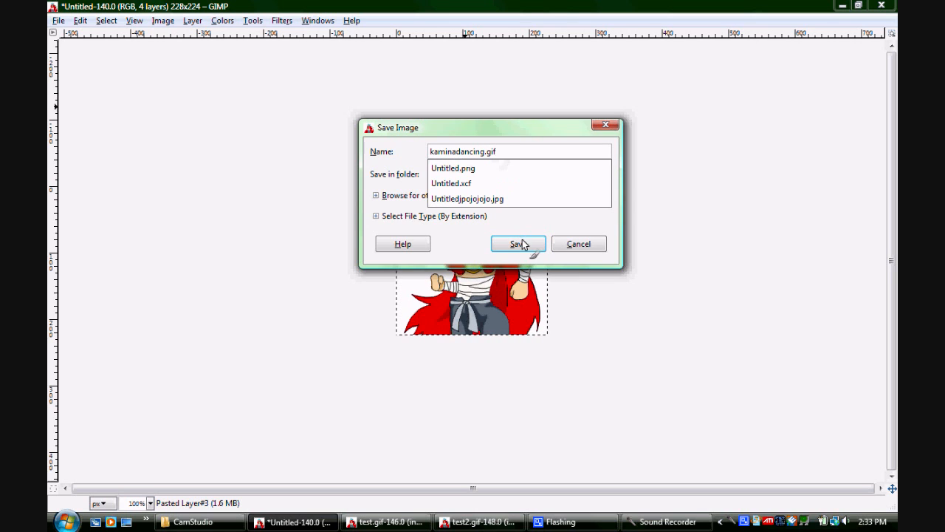
left_click(520, 244)
left_click(529, 245)
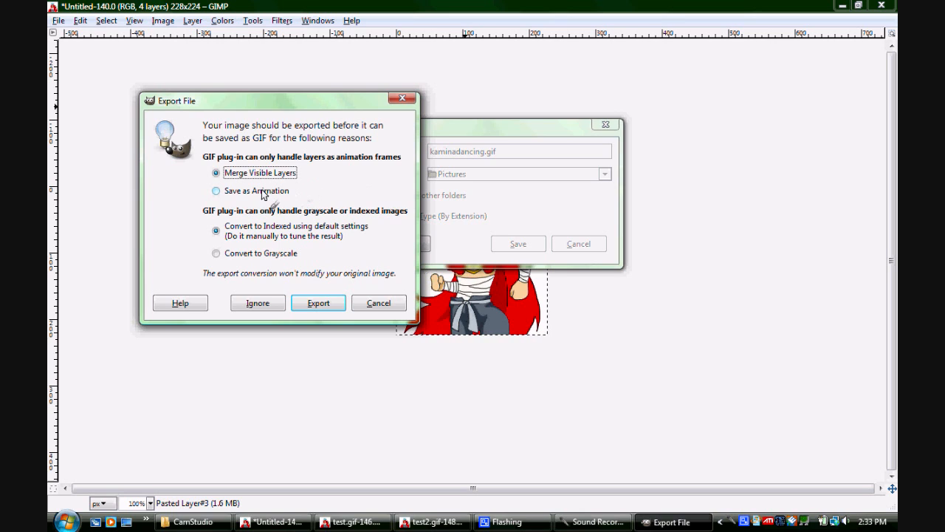
left_click(216, 191)
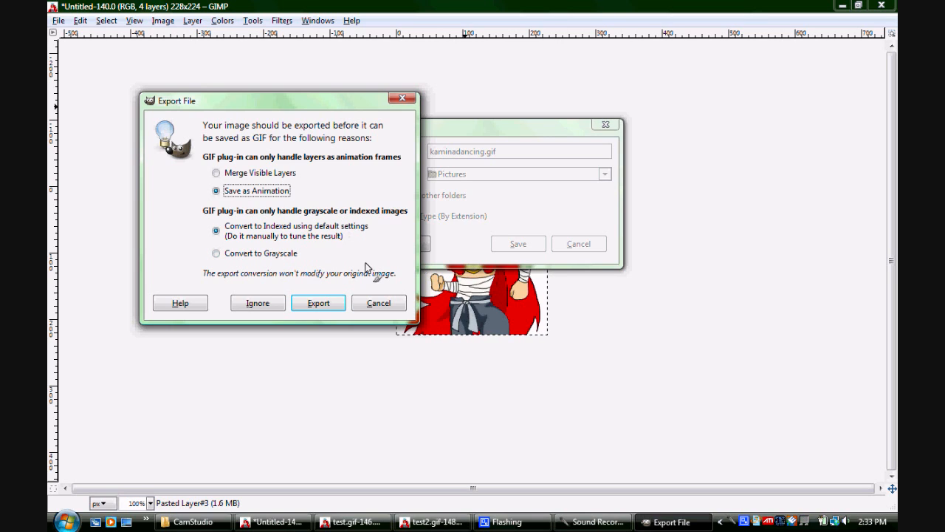
left_click(318, 303)
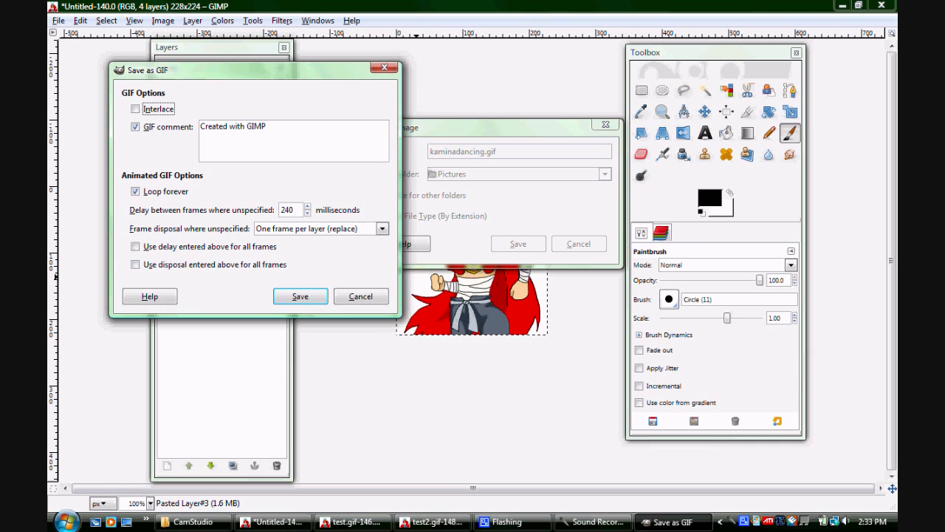
Save the GIF with a 120 millisecond delay between frames and One frame per layer (replace) as the frame disposal
left_click(294, 210)
key("BackSpace")
key("BackSpace")
key("BackSpace")
type("120")
left_click(381, 229)
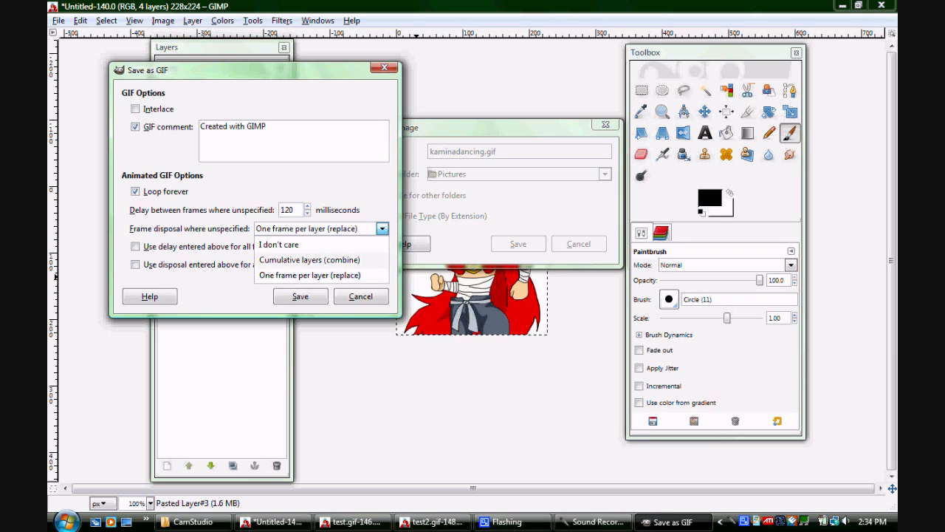
left_click(311, 275)
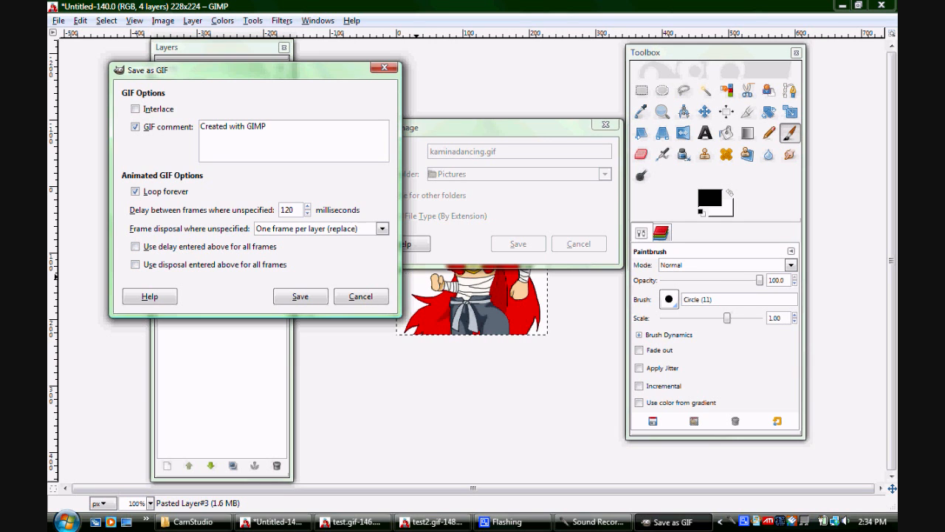
left_click(302, 297)
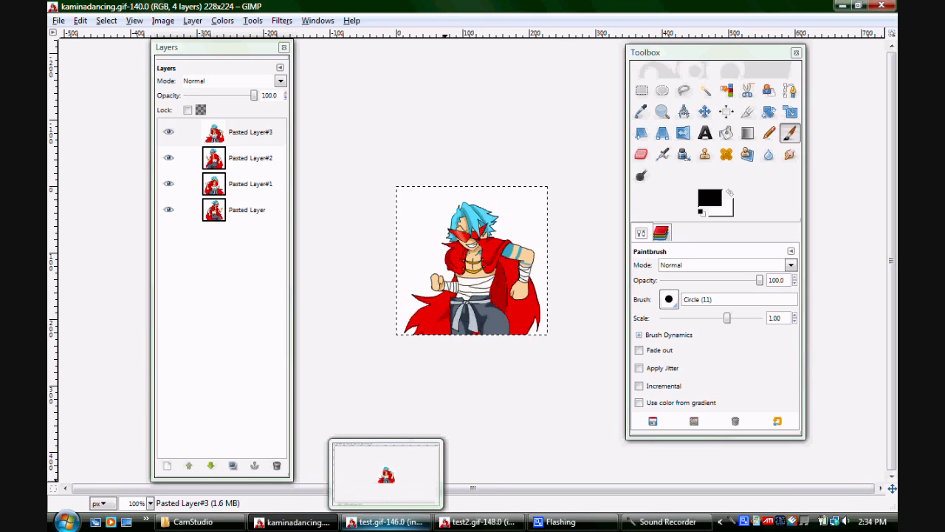
Switch to test.gif, play its 40 ms animation in a preview, and close the preview and the image
left_click(384, 522)
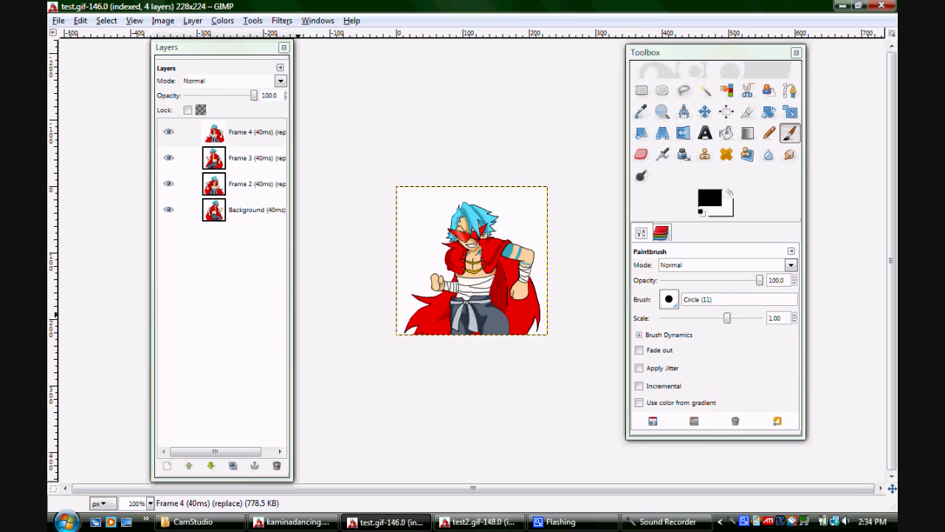
left_click(281, 20)
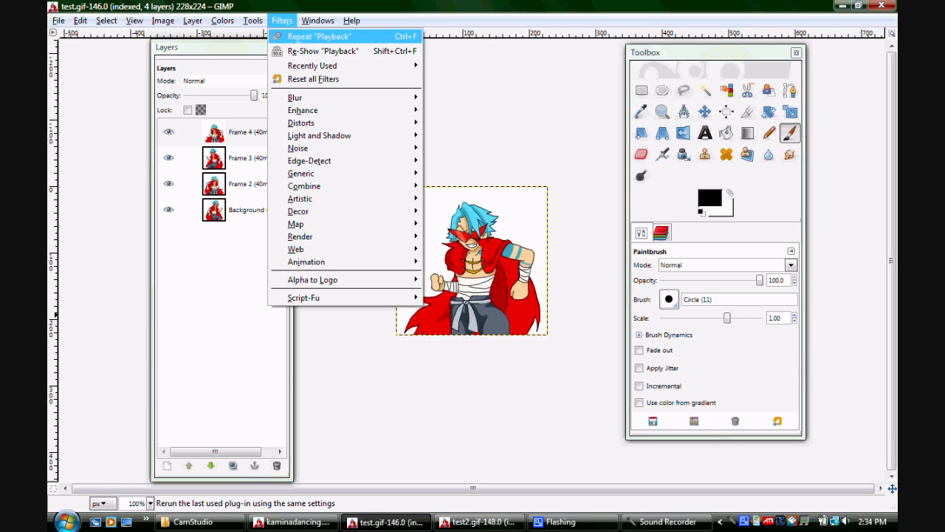
left_click(324, 37)
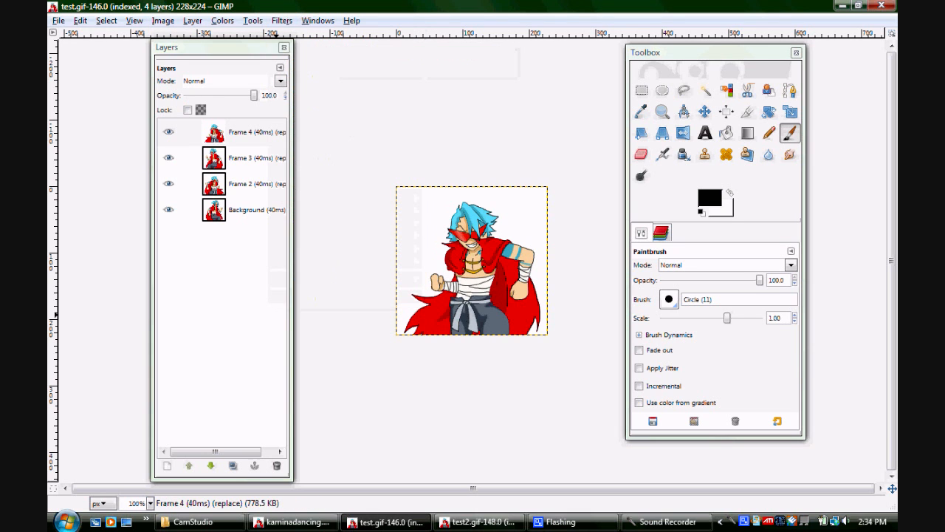
left_click_drag(203, 86, 419, 110)
left_click(362, 135)
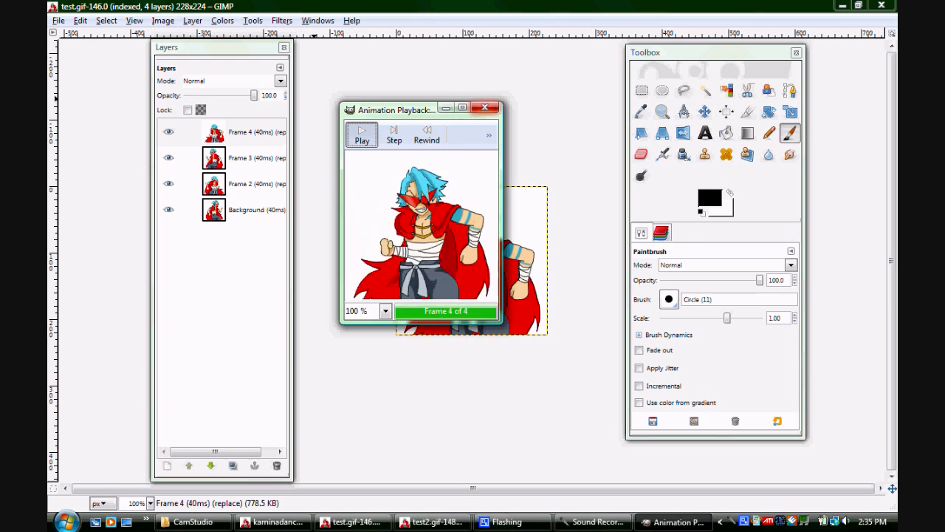
left_click(484, 108)
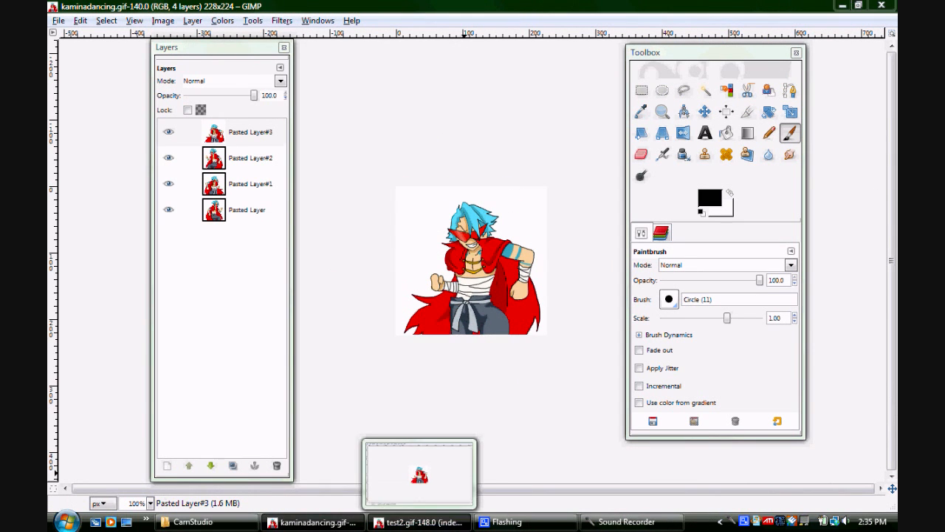
Switch to test2.gif, play its 240 ms animation in a preview, and close the preview and the image
left_click(418, 521)
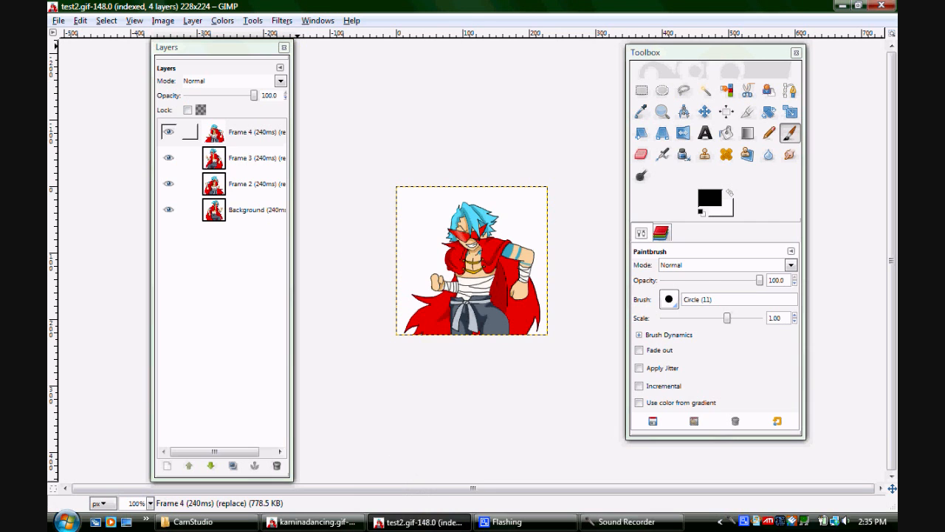
left_click(282, 20)
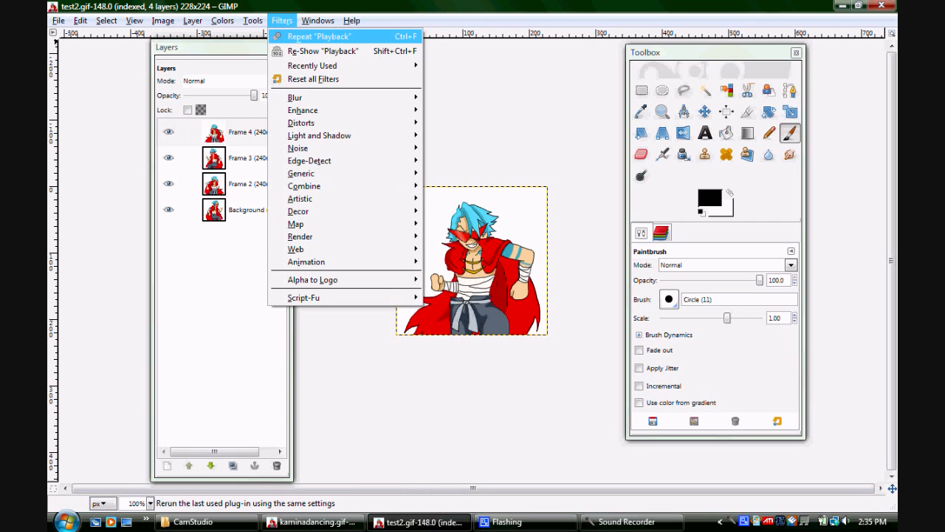
left_click(384, 35)
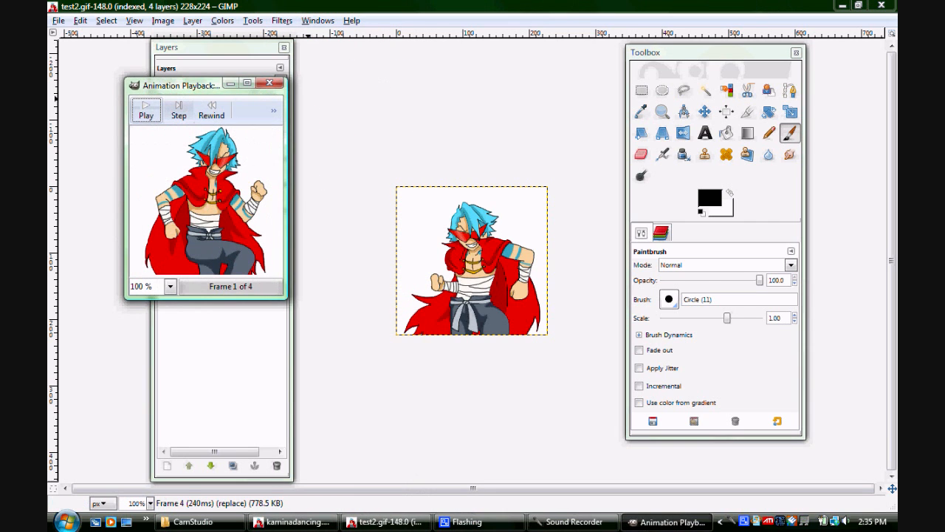
left_click(146, 110)
left_click_drag(184, 85, 410, 132)
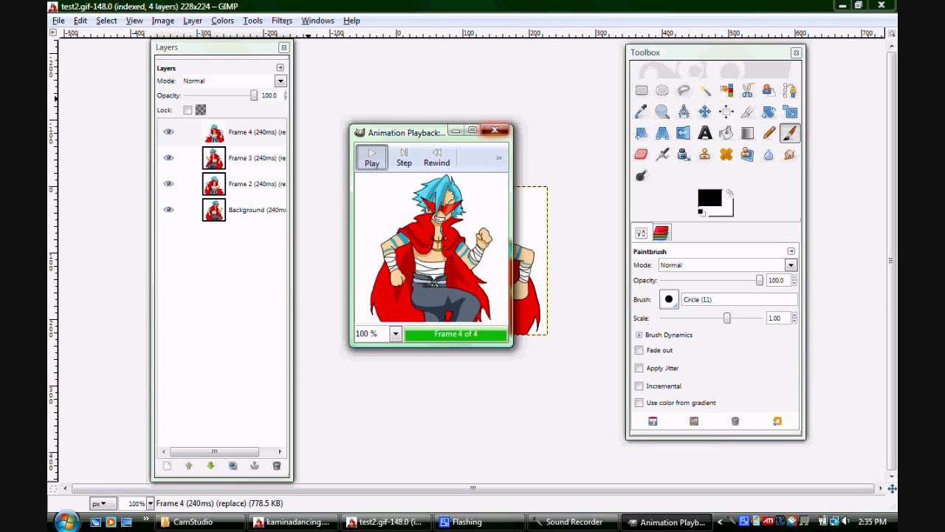
left_click(495, 130)
left_click(881, 6)
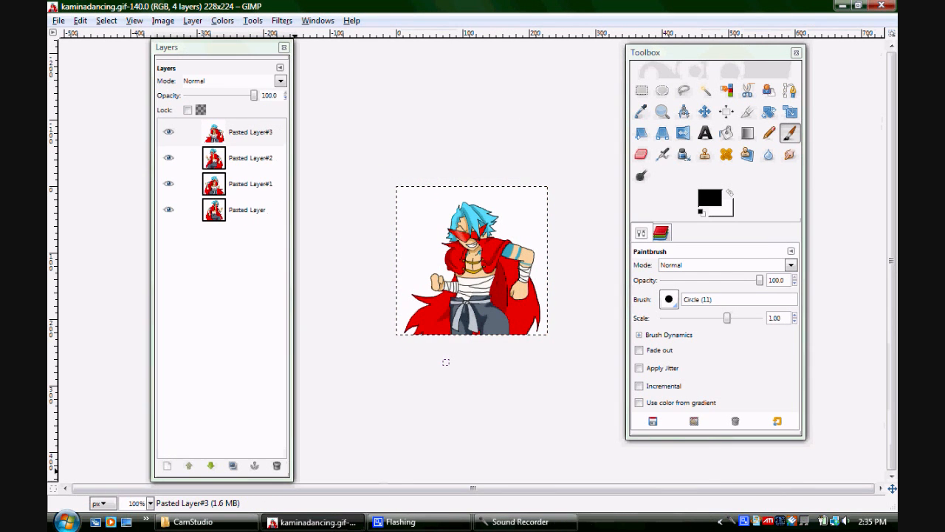
Reopen the exported kaminadancing.gif from the recently used files and maximize its image window
left_click(59, 20)
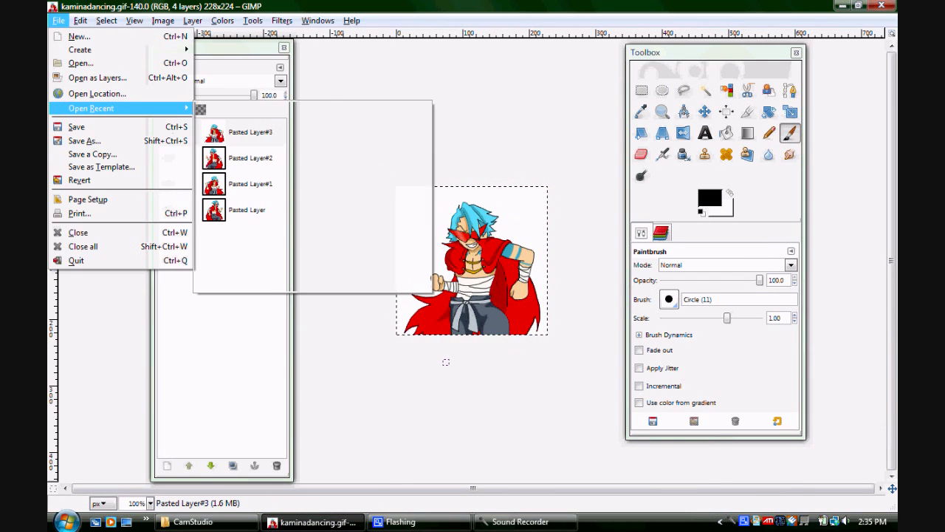
mouse_move(91, 108)
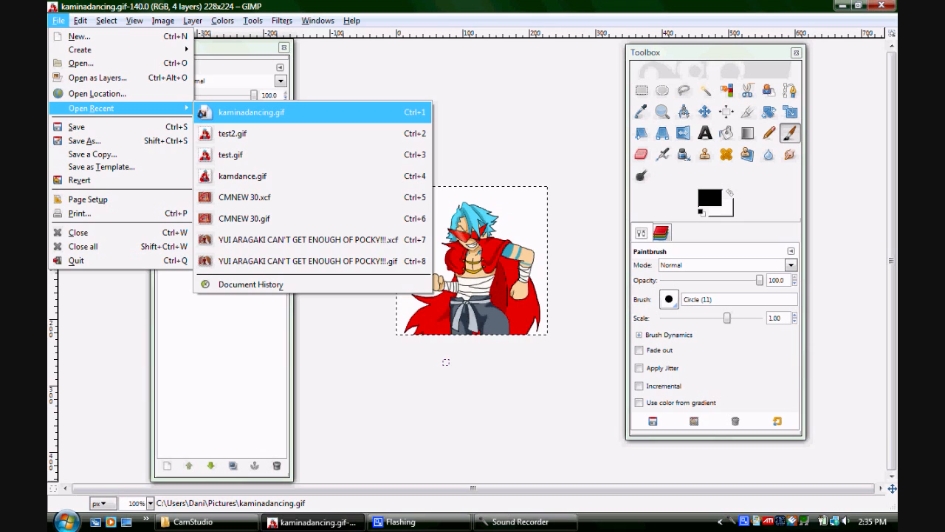
left_click(244, 112)
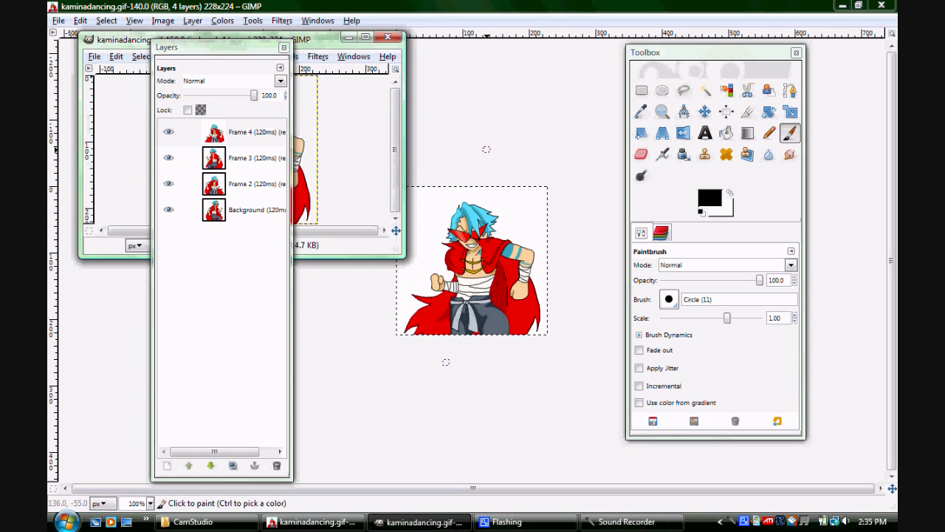
left_click(364, 37)
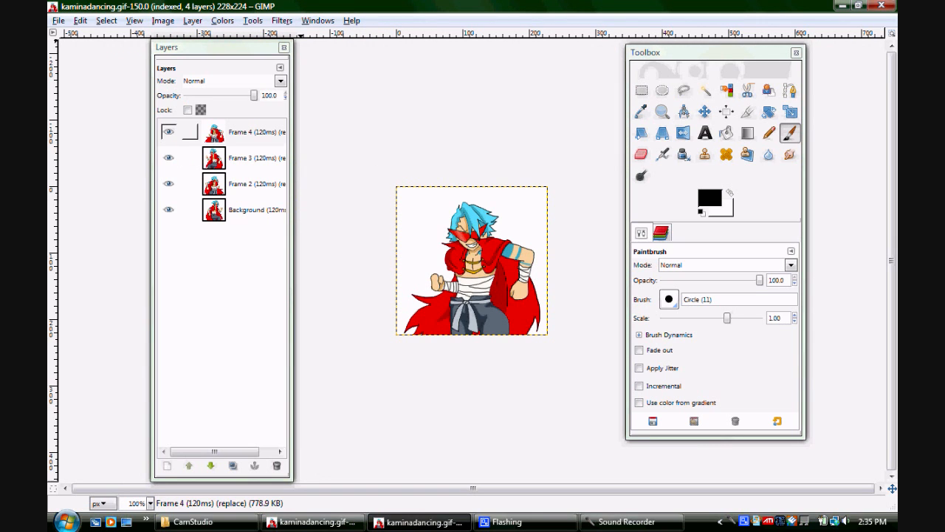
Play the 120 ms animation of kaminadancing.gif in an animation preview over the canvas, and close the preview
left_click(281, 20)
left_click(317, 34)
left_click_drag(211, 115, 434, 117)
left_click(282, 20)
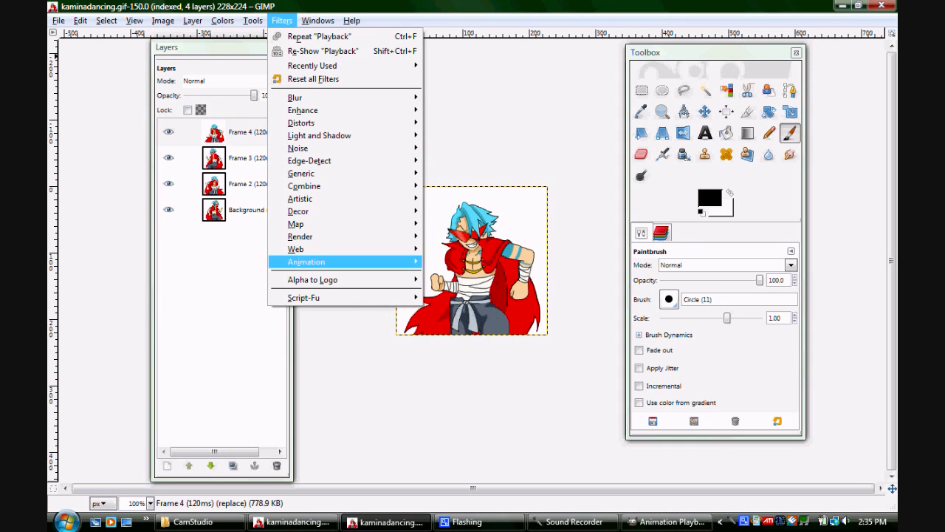
mouse_move(306, 262)
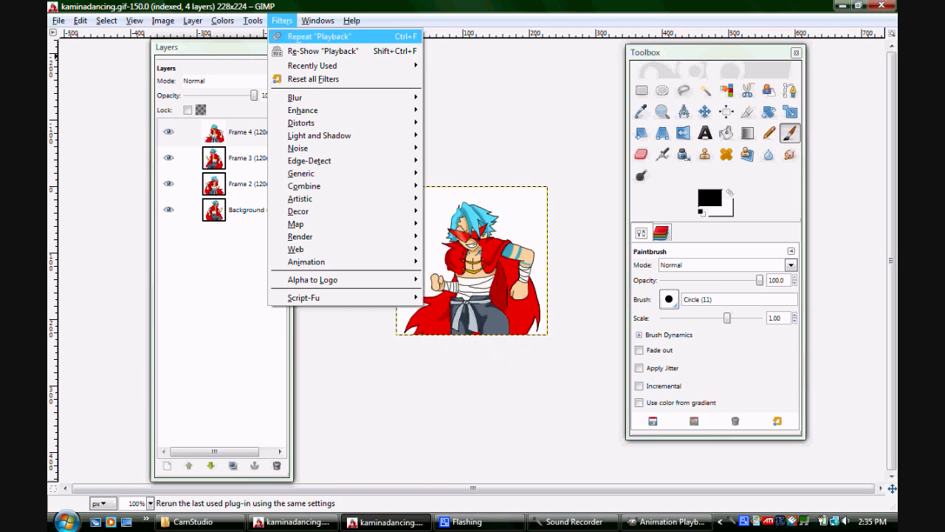
mouse_move(318, 20)
left_click(667, 521)
left_click(400, 143)
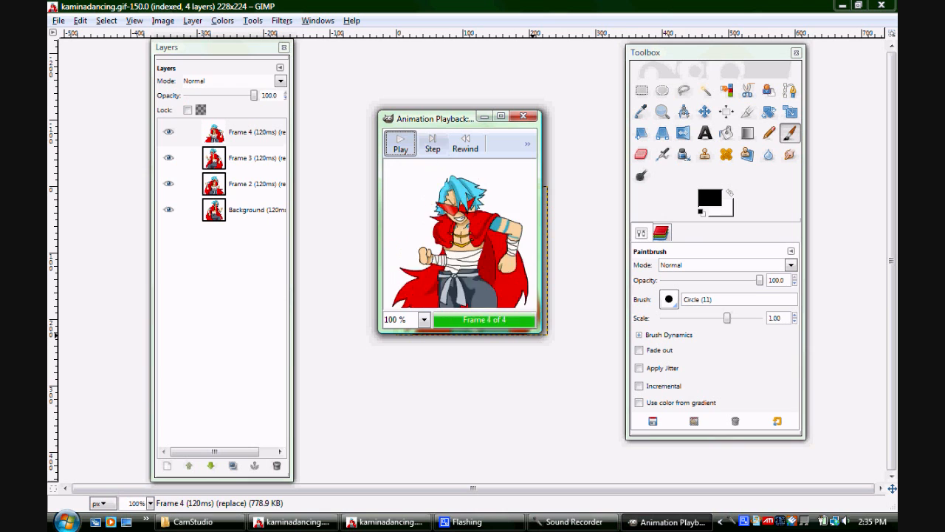
left_click(523, 115)
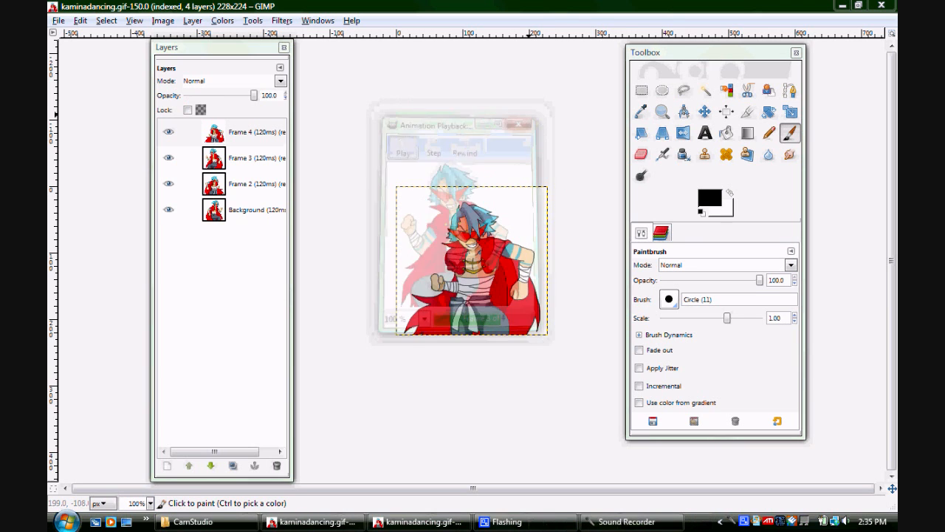